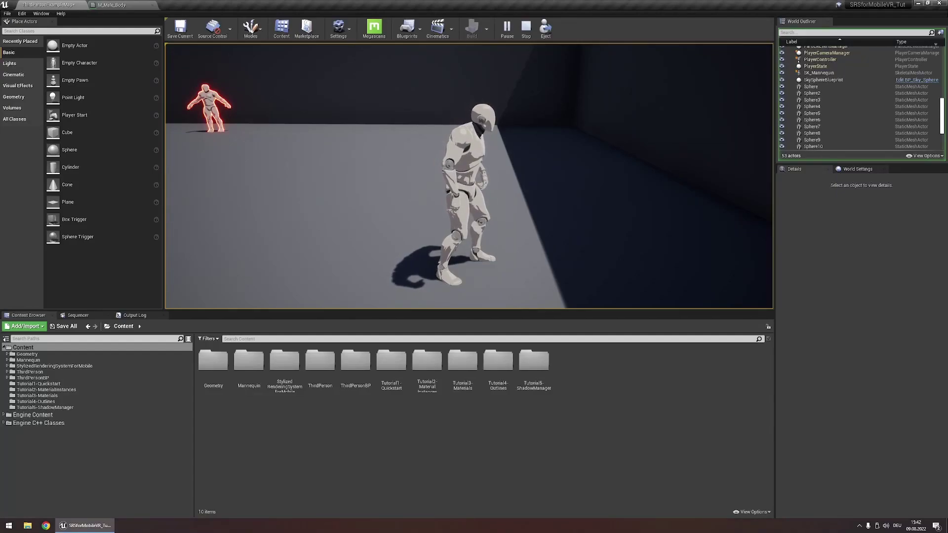
Walk the character into the shadowed area and back out in the play session, and stop playing.
{"action": "key", "text": "d"}
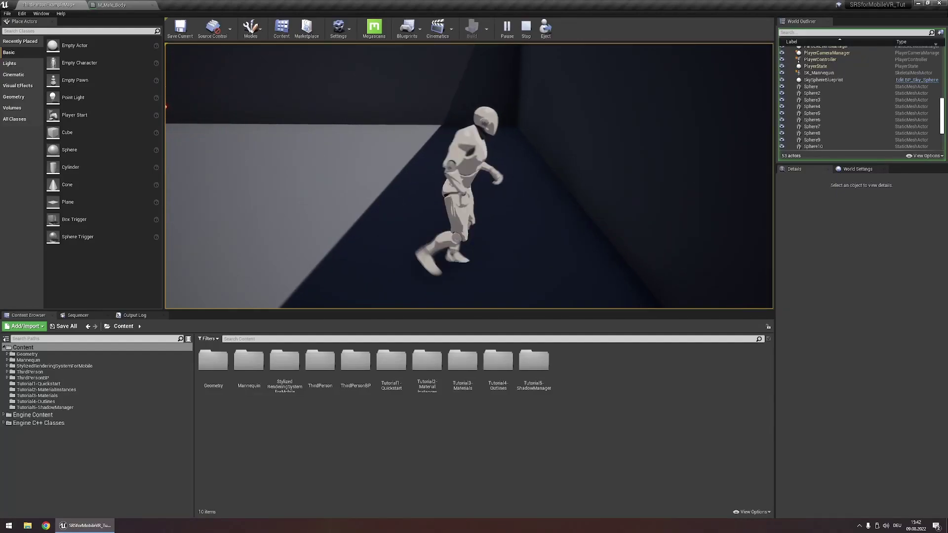
{"action": "key", "text": "a"}
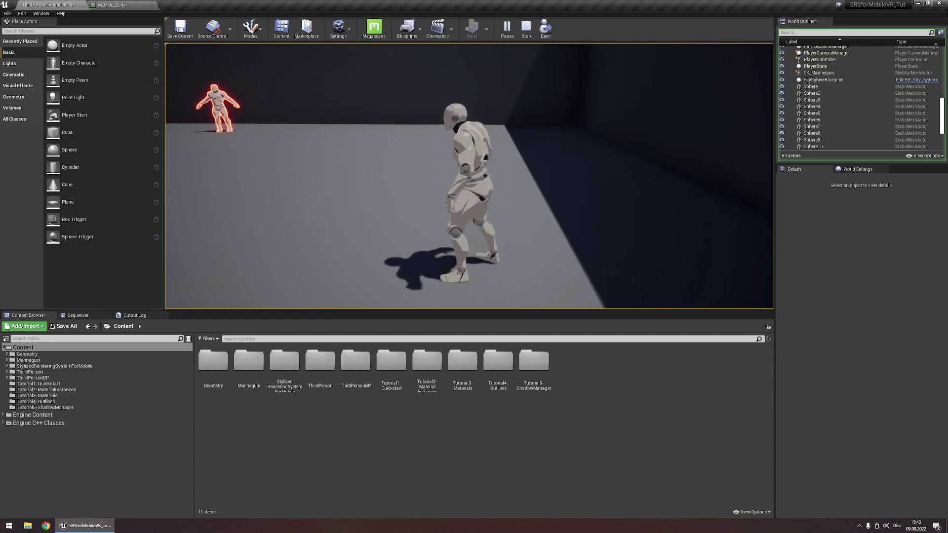
{"action": "key", "text": "Escape"}
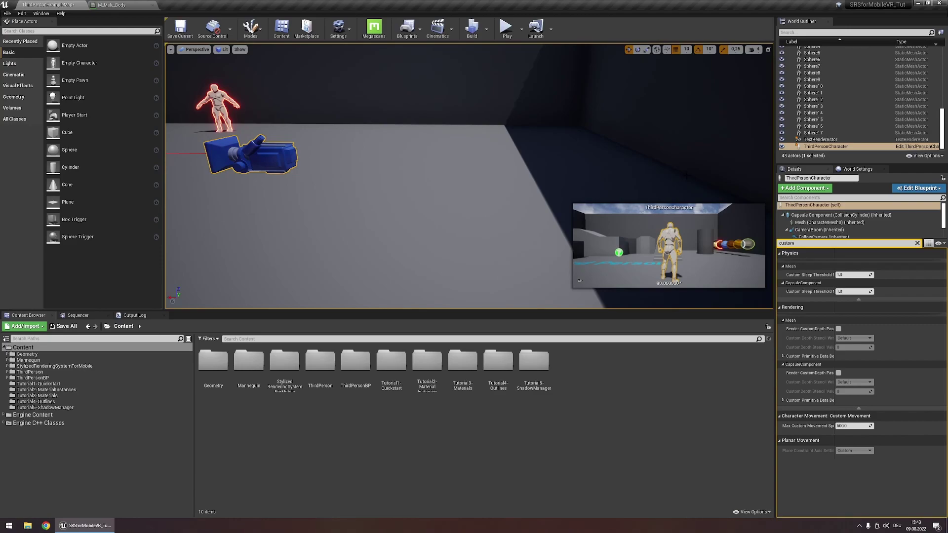
Open the Blueprints folder inside ThirdPersonBP in the project content.
{"action": "right_click_drag", "start_coordinate": [686, 175], "coordinate": [547, 173]}
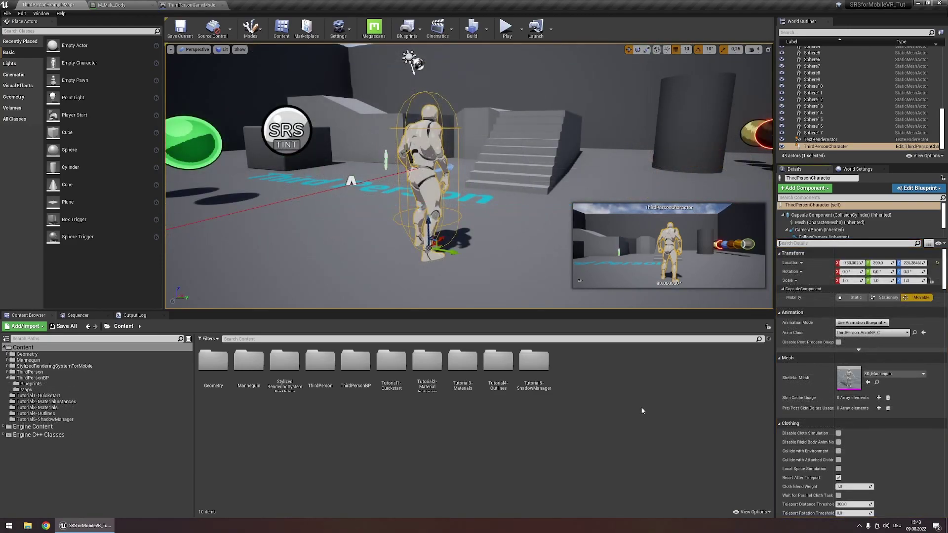
{"action": "double_click", "coordinate": [359, 377]}
{"action": "double_click", "coordinate": [217, 373]}
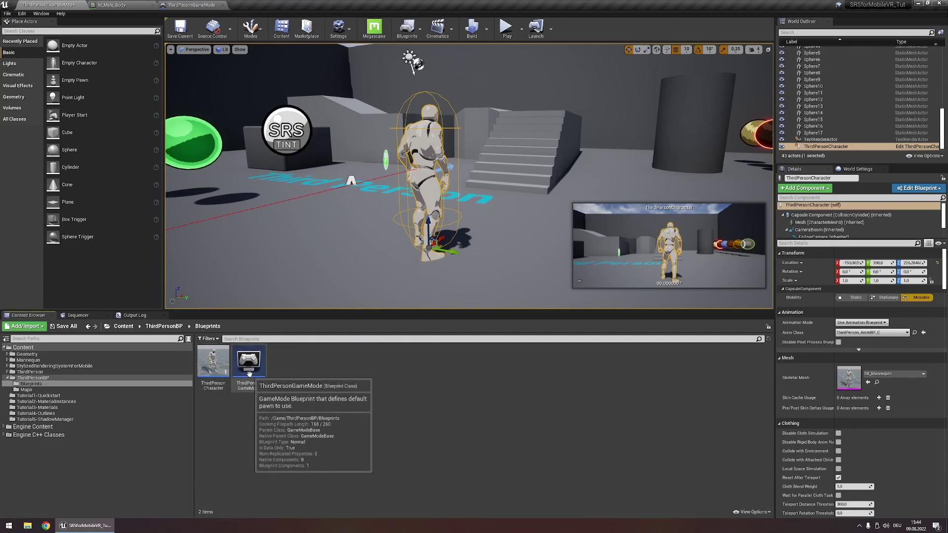
{"action": "right_click", "coordinate": [353, 368]}
{"action": "mouse_move", "coordinate": [376, 358]}
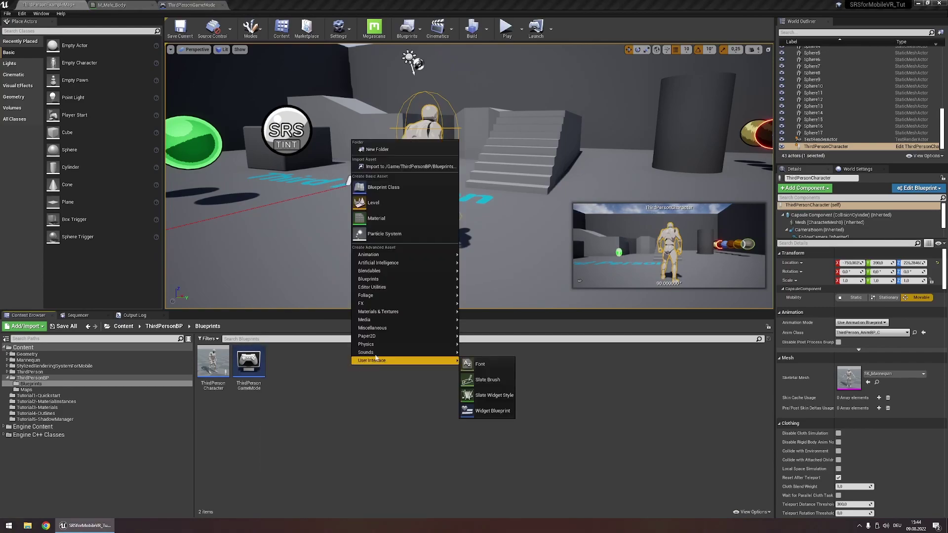
{"action": "left_click", "coordinate": [392, 188]}
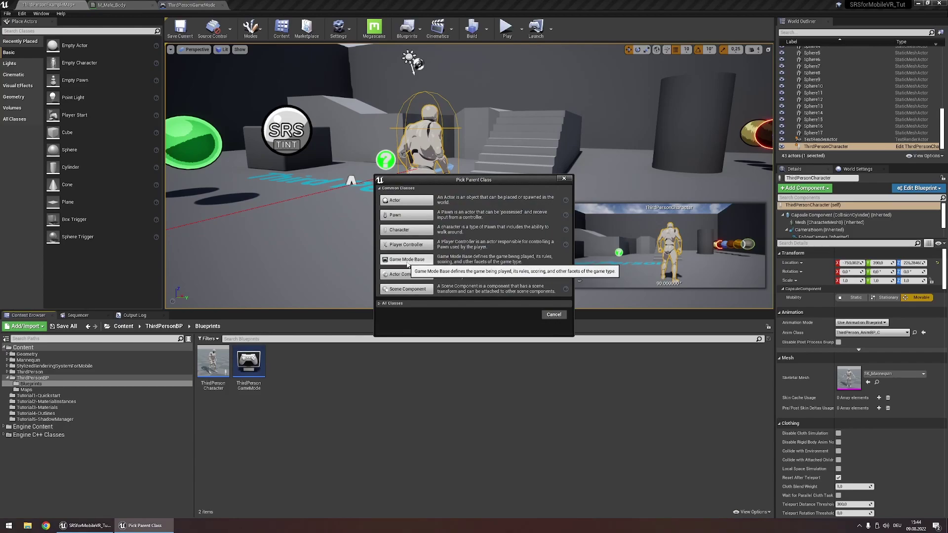
{"action": "left_click", "coordinate": [564, 179]}
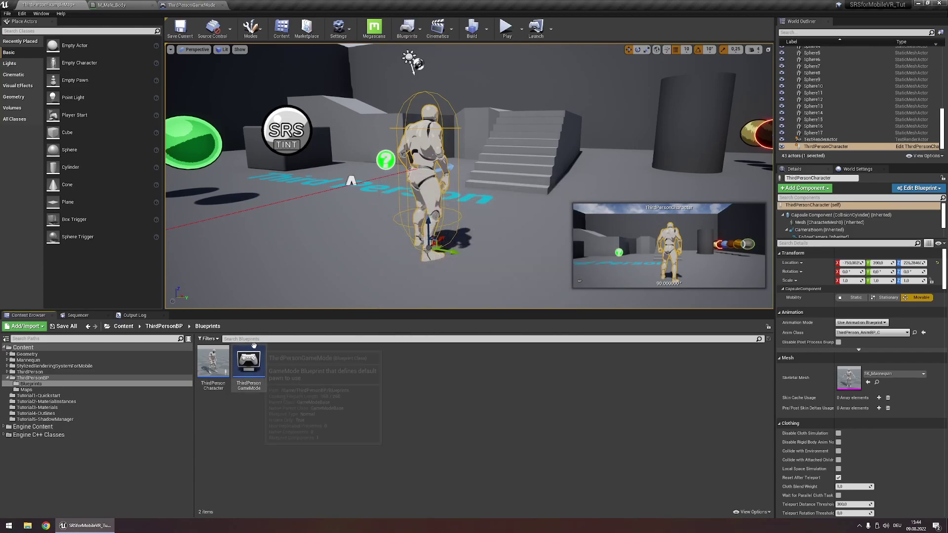
Add the BP_Tint_GameModeComponent_SRS component to the ThirdPersonGameMode blueprint and compile it.
{"action": "double_click", "coordinate": [245, 375]}
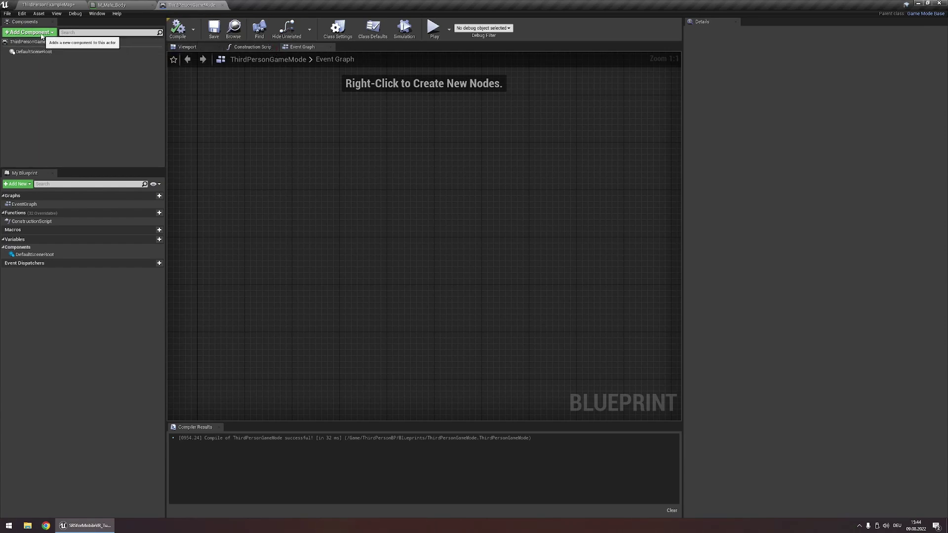
{"action": "left_click", "coordinate": [29, 32]}
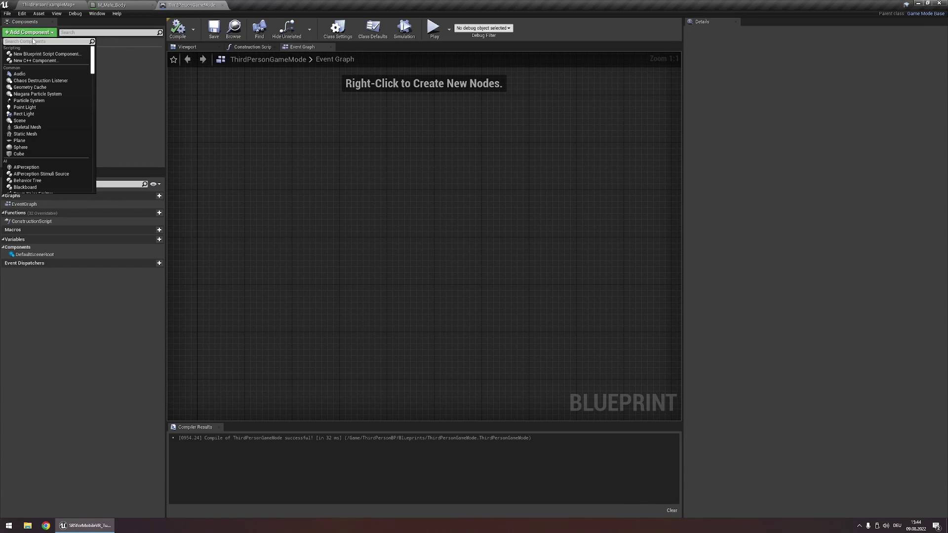
{"action": "type", "text": "com"}
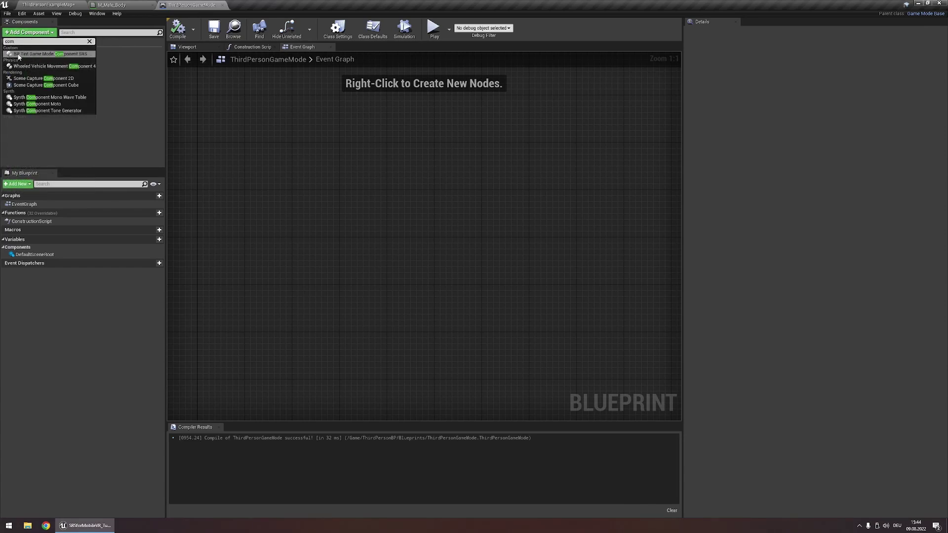
{"action": "left_click", "coordinate": [89, 56]}
{"action": "left_click", "coordinate": [179, 28]}
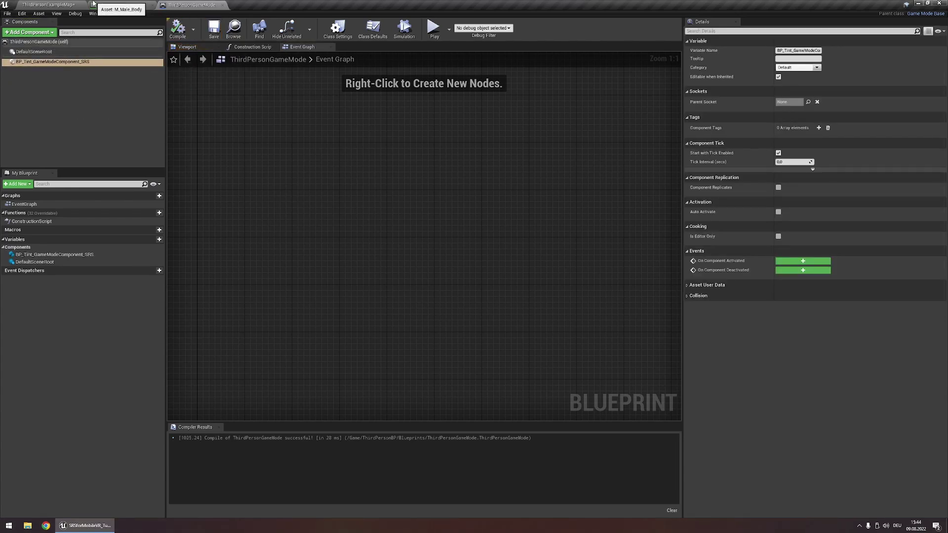
Close the game mode blueprint and set the level's GameMode Override to ThirdPersonGameMode.
{"action": "middle_click", "coordinate": [186, 5]}
{"action": "left_click", "coordinate": [62, 4]}
{"action": "left_click", "coordinate": [467, 412]}
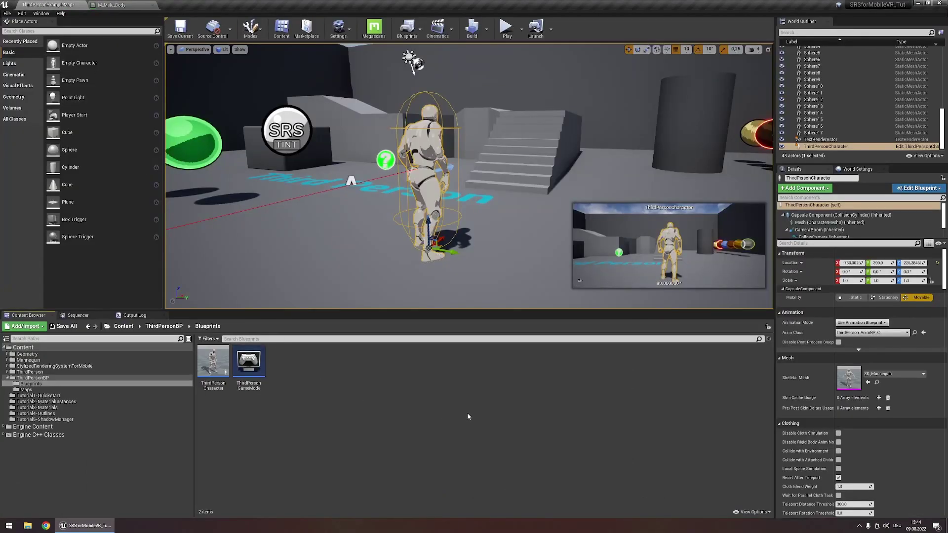
{"action": "left_click", "coordinate": [850, 170]}
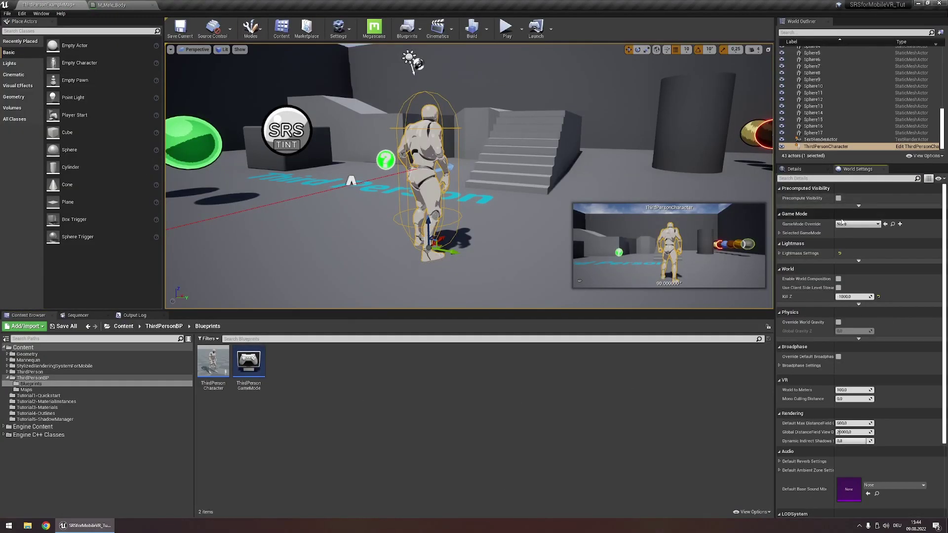
{"action": "left_click", "coordinate": [858, 224]}
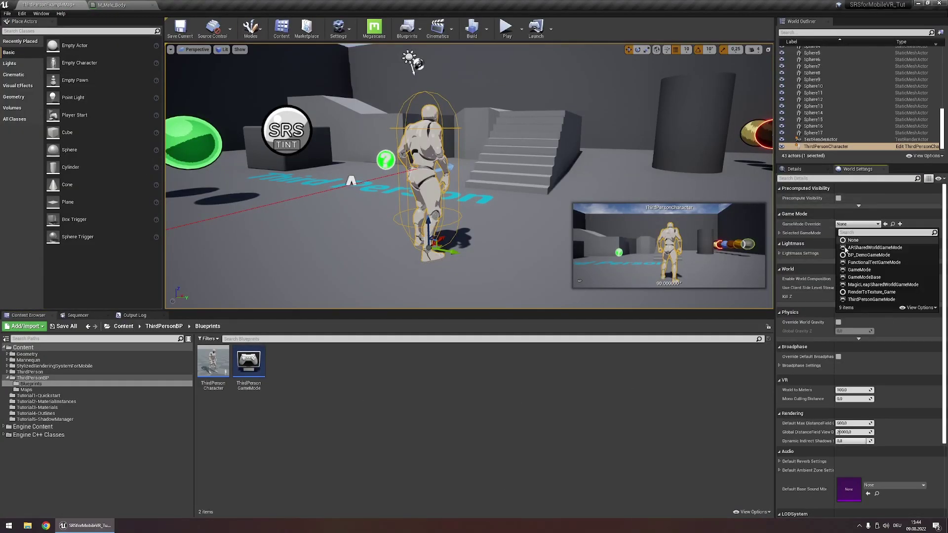
{"action": "left_click", "coordinate": [856, 299]}
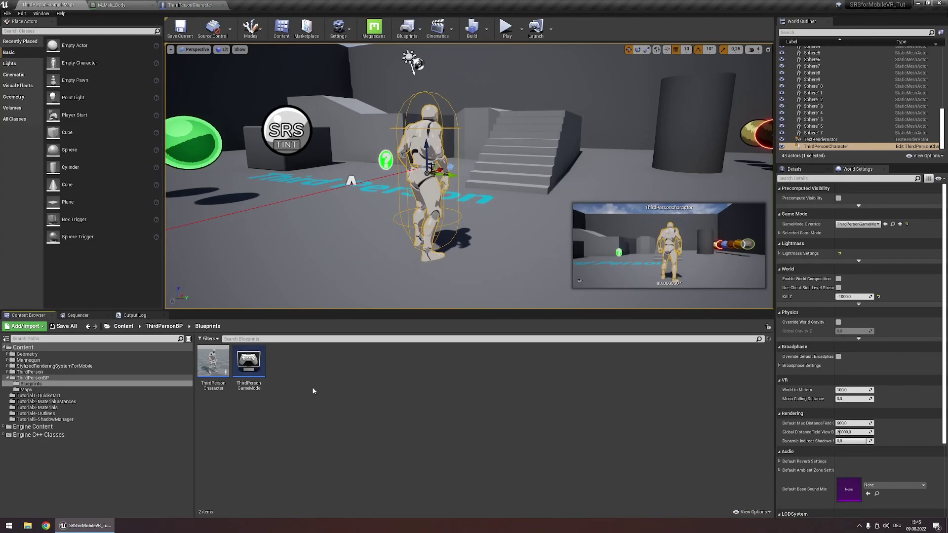
Add the BP_ShadowManager_SRS component to the ThirdPersonCharacter blueprint, keeping its default name.
{"action": "left_click", "coordinate": [187, 4]}
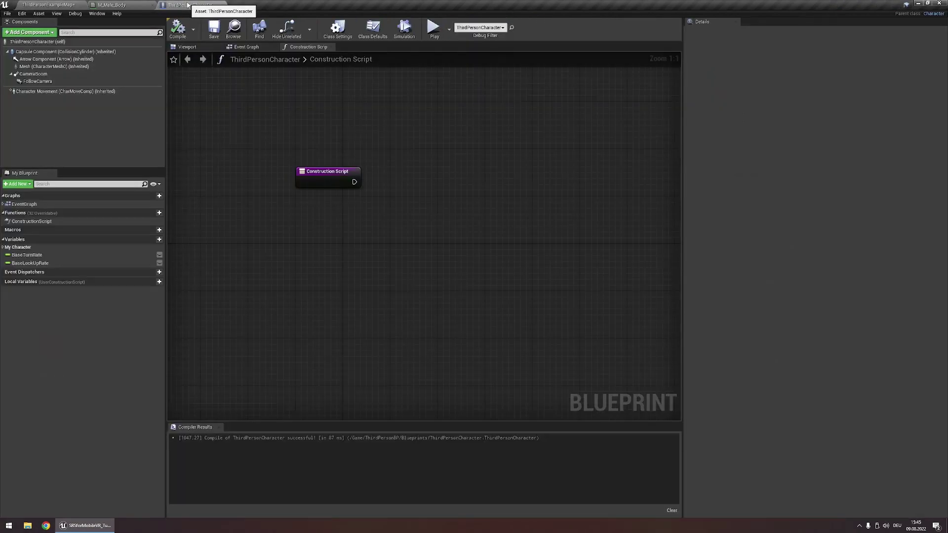
{"action": "left_click", "coordinate": [40, 33]}
{"action": "type", "text": "shadow"}
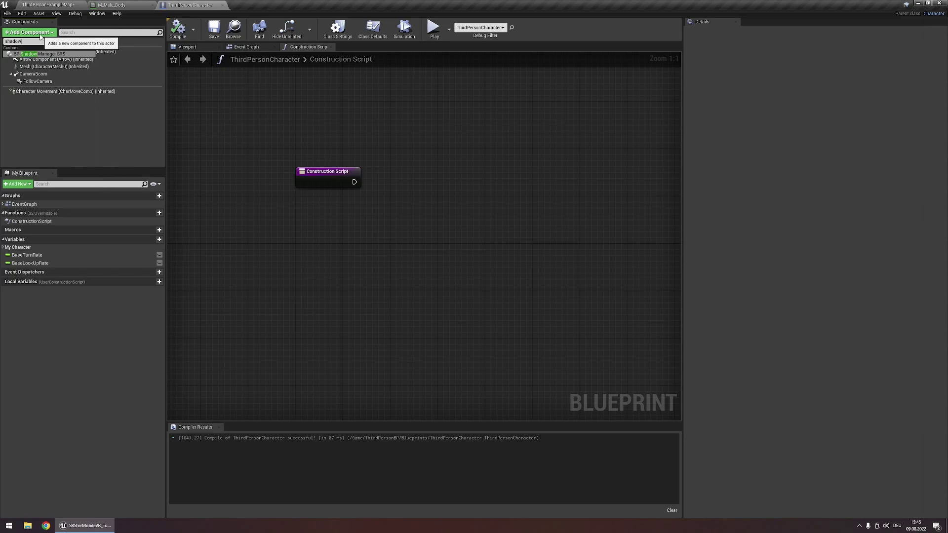
{"action": "left_click", "coordinate": [31, 54]}
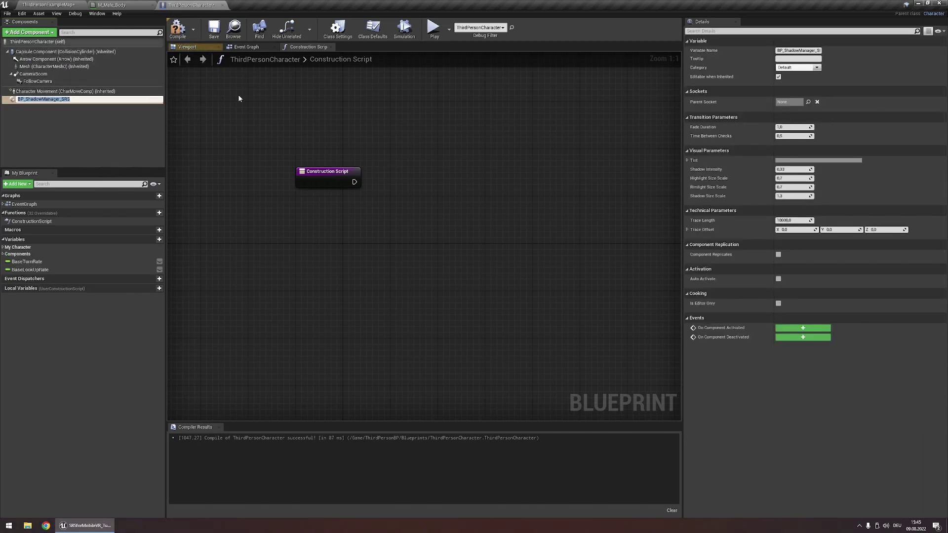
{"action": "key", "text": "Return"}
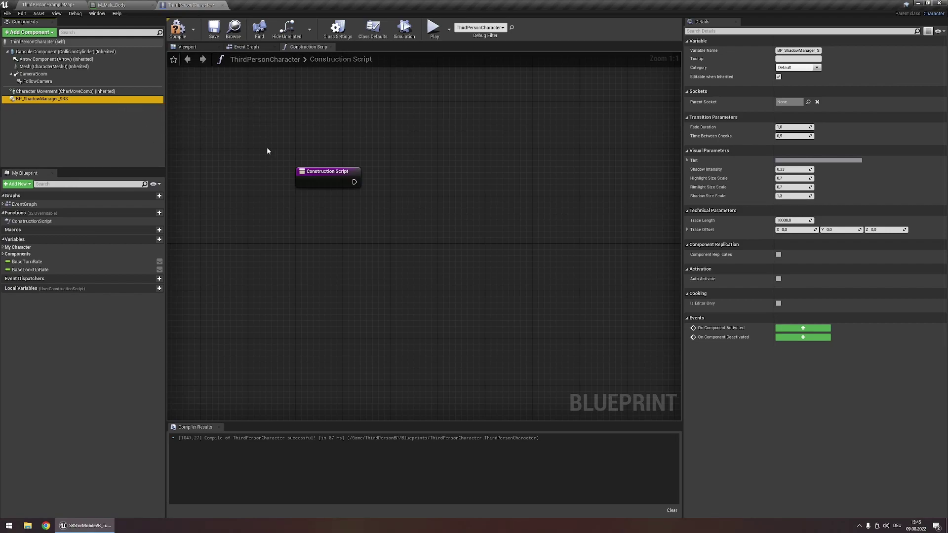
In the Construction Script, call Make Mesh Dynamic on BP_ShadowManager_SRS and connect the character's Mesh component to its Mesh input.
{"action": "left_click_drag", "start_coordinate": [354, 182], "coordinate": [420, 178]}
{"action": "type", "text": "makemesh"}
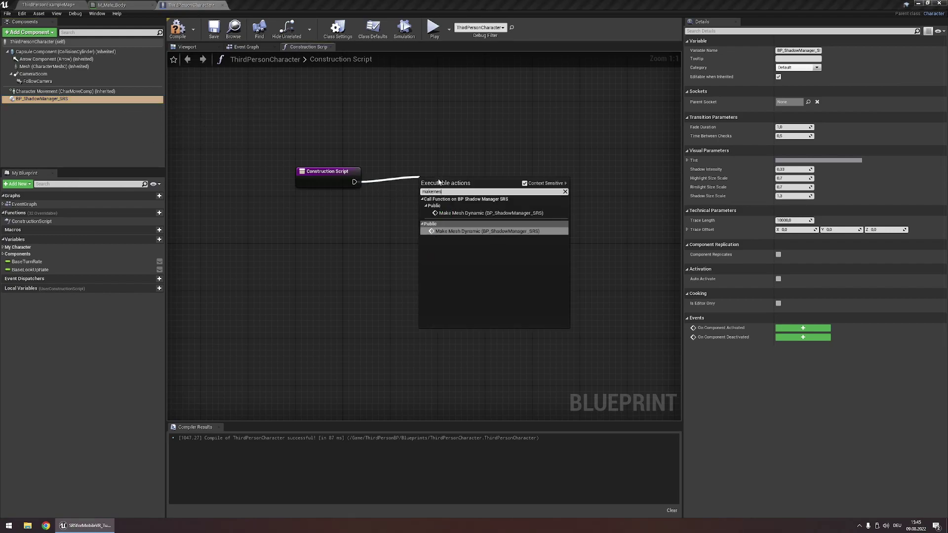
{"action": "left_click", "coordinate": [461, 232]}
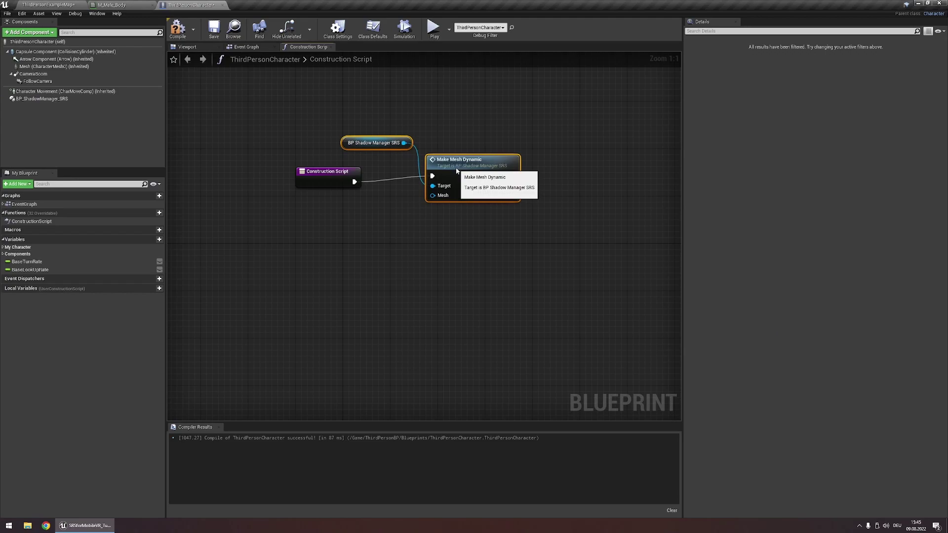
{"action": "left_click", "coordinate": [371, 144]}
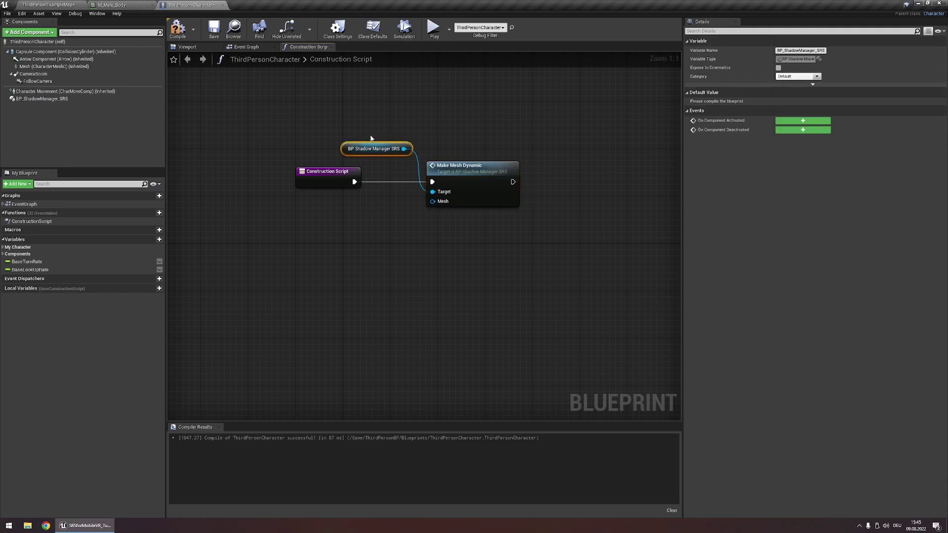
{"action": "left_click", "coordinate": [304, 133]}
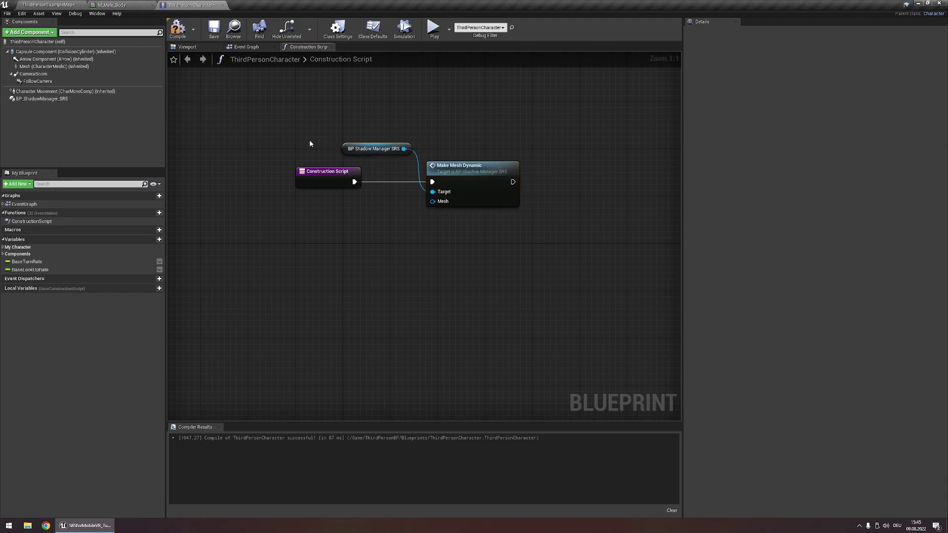
{"action": "left_click", "coordinate": [89, 66]}
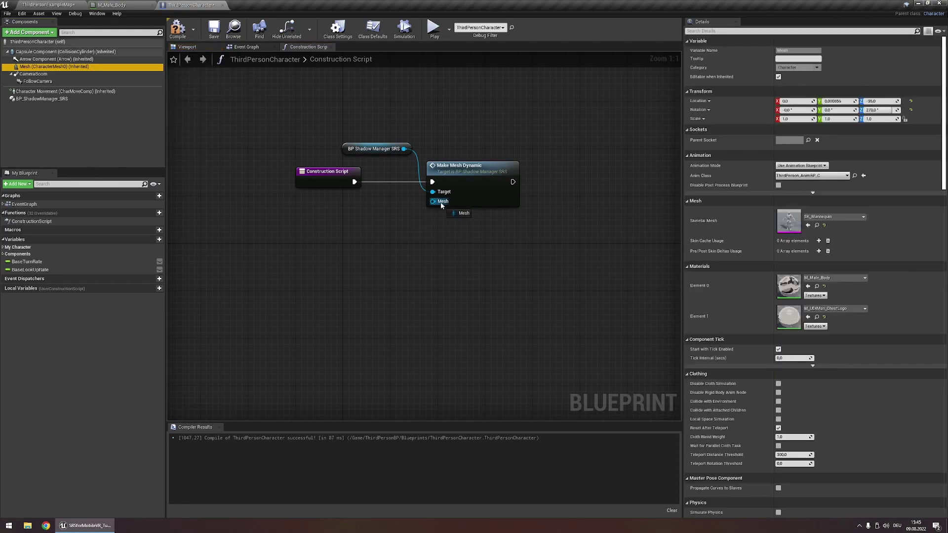
{"action": "left_click_drag", "start_coordinate": [439, 201], "coordinate": [438, 202]}
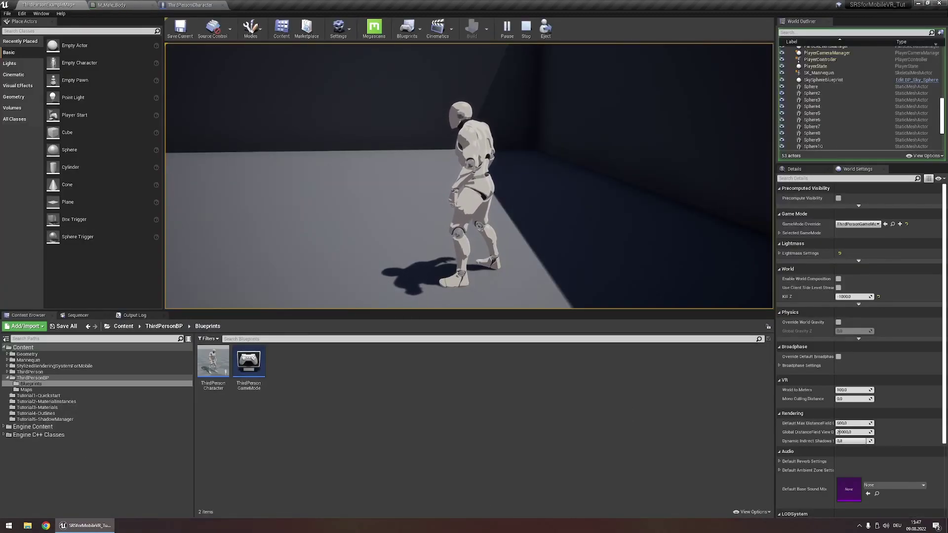
Play-test the shadow effect by walking the character into the shadowed area, and stop playing.
{"action": "key", "text": "d"}
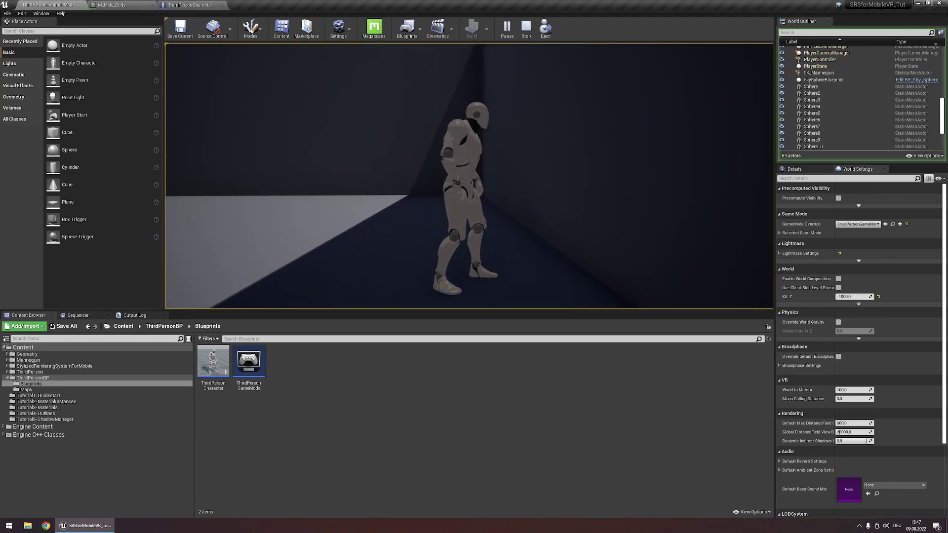
{"action": "key", "text": "Escape"}
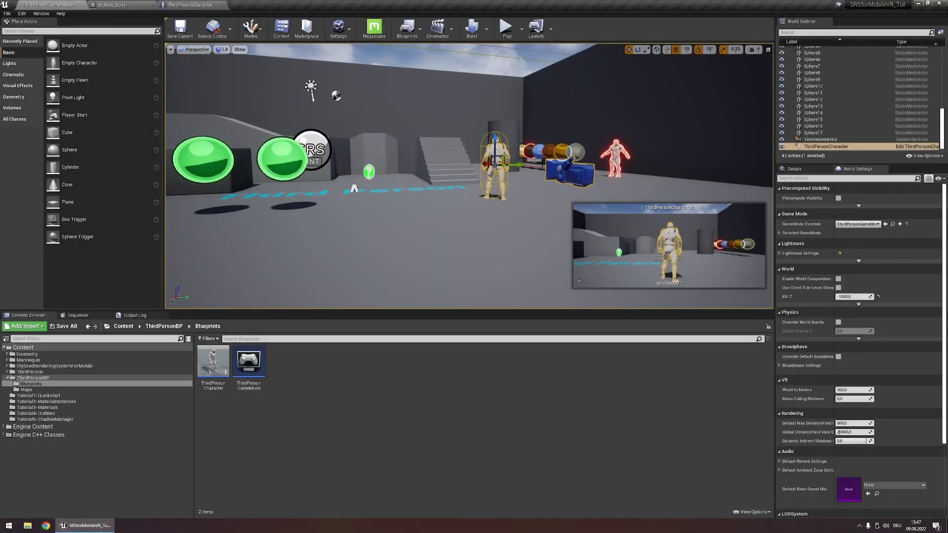
Darken the Tint colour of the character's BP_ShadowManager_SRS component to a value of about 0.135.
{"action": "left_click", "coordinate": [190, 5]}
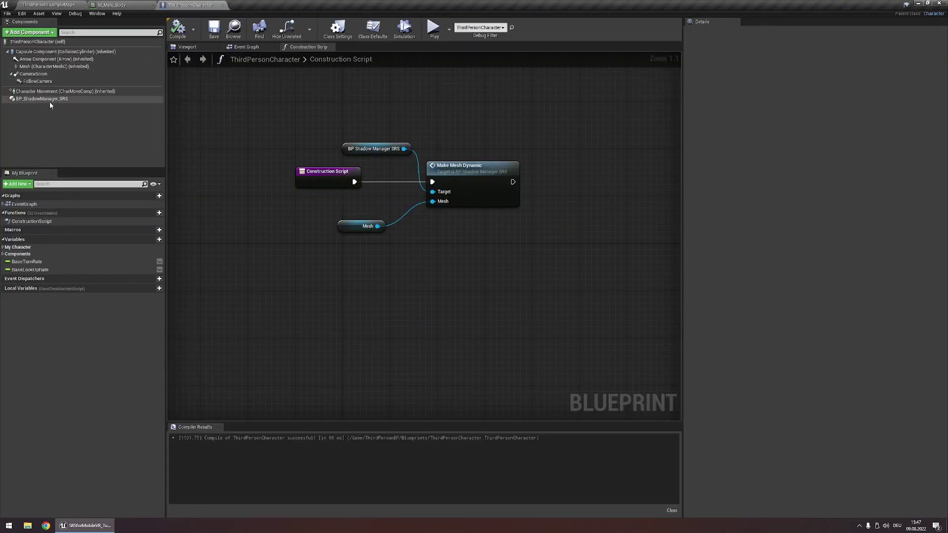
{"action": "left_click", "coordinate": [83, 100]}
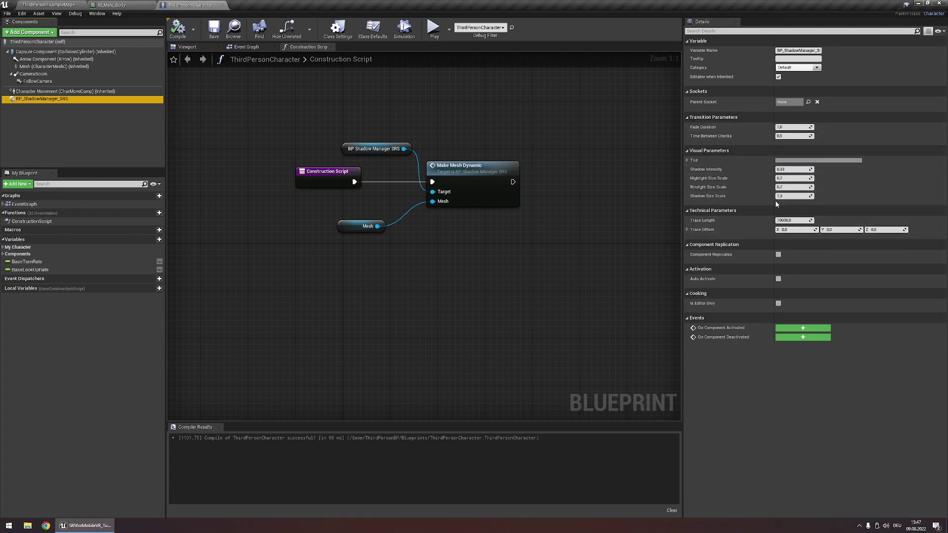
{"action": "left_click", "coordinate": [783, 161]}
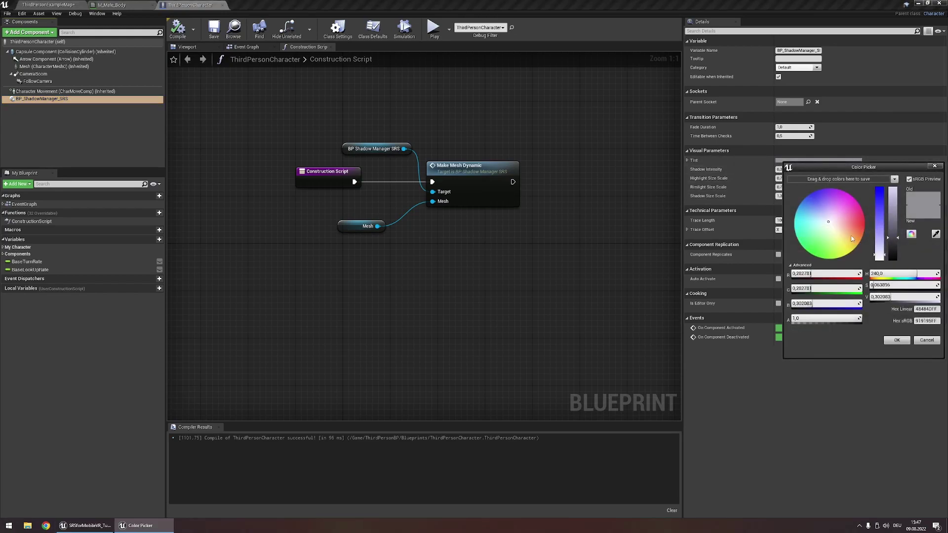
{"action": "left_click_drag", "start_coordinate": [892, 237], "coordinate": [892, 251]}
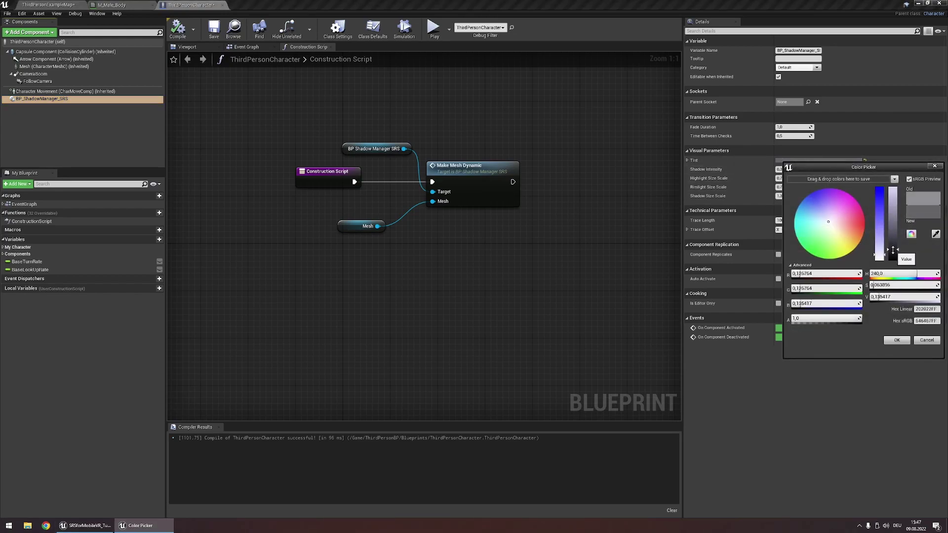
{"action": "left_click", "coordinate": [896, 340]}
Move the ThirdPersonCharacter into the level's shadowed area and float its blueprint window beside a close view of the character.
{"action": "left_click", "coordinate": [47, 5]}
{"action": "right_click_drag", "start_coordinate": [359, 138], "coordinate": [407, 156]}
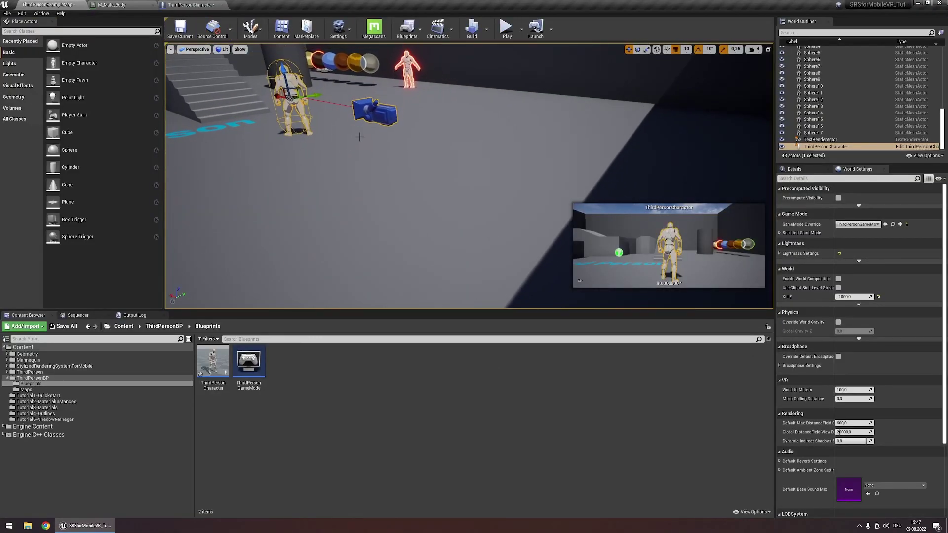
{"action": "left_click_drag", "start_coordinate": [281, 97], "coordinate": [599, 182]}
{"action": "right_click_drag", "start_coordinate": [523, 155], "coordinate": [523, 72]}
{"action": "key", "text": "w"}
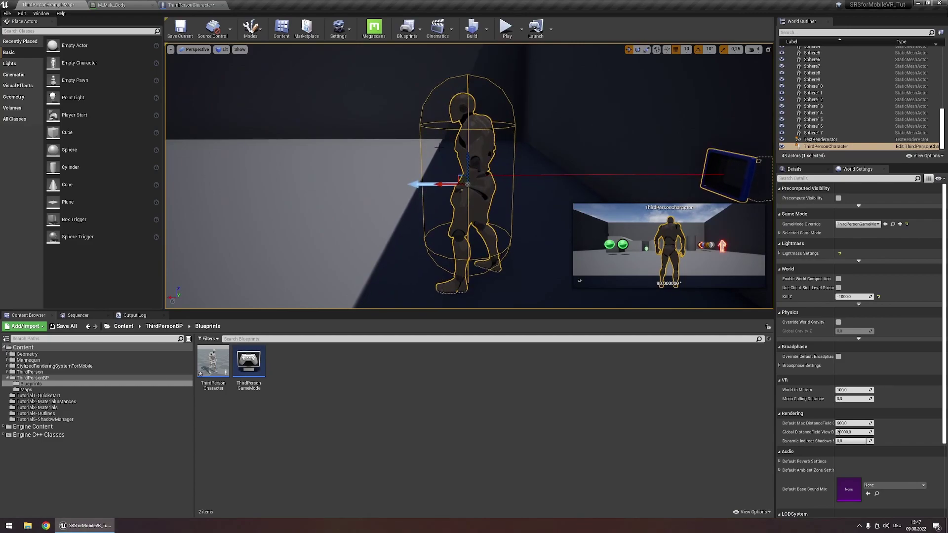
{"action": "scroll", "coordinate": [439, 147], "scroll_direction": "up", "scroll_amount": 2}
{"action": "left_click", "coordinate": [203, 5]}
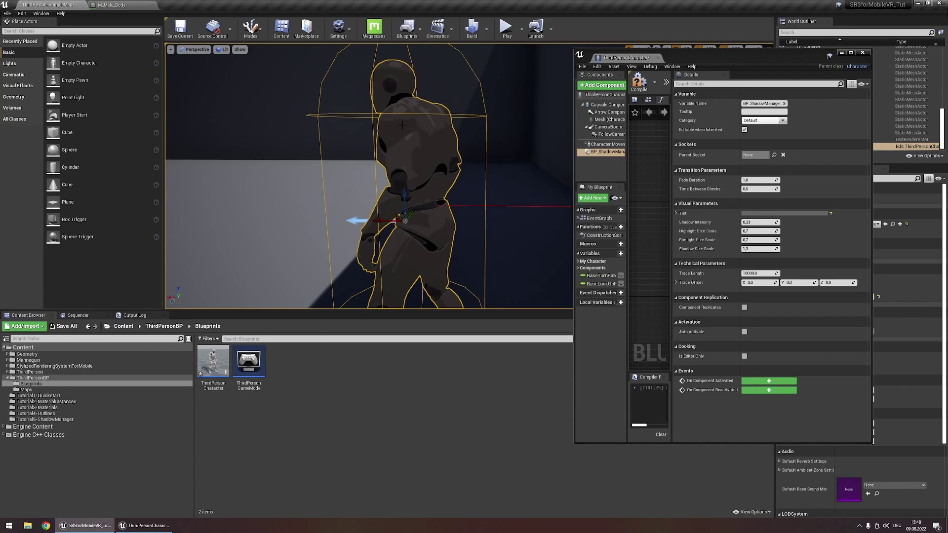
Try Shadow Intensity values of 1 and 0 on the character's shadow manager component, and set it back to 0.33.
{"action": "left_click", "coordinate": [755, 222]}
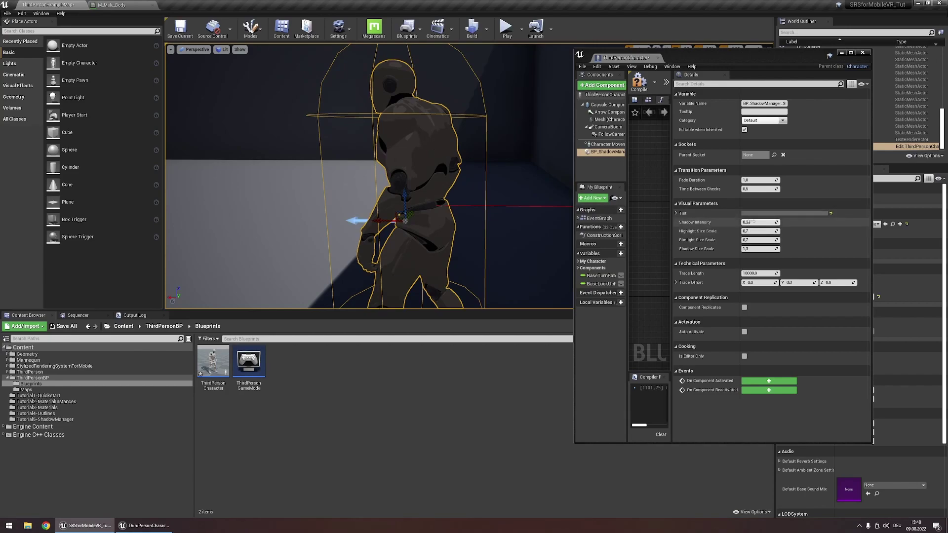
{"action": "type", "text": "1"}
{"action": "key", "text": "Return"}
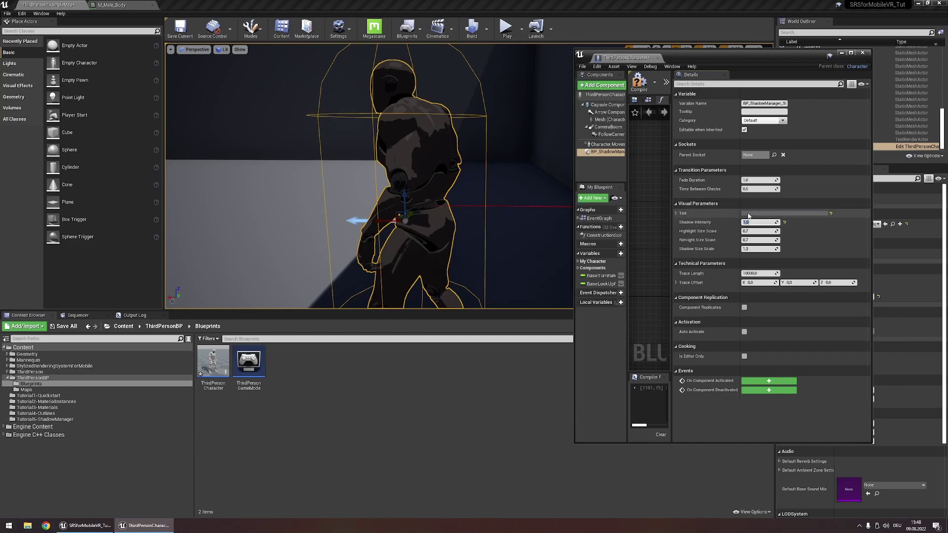
{"action": "type", "text": "0"}
{"action": "key", "text": "Return"}
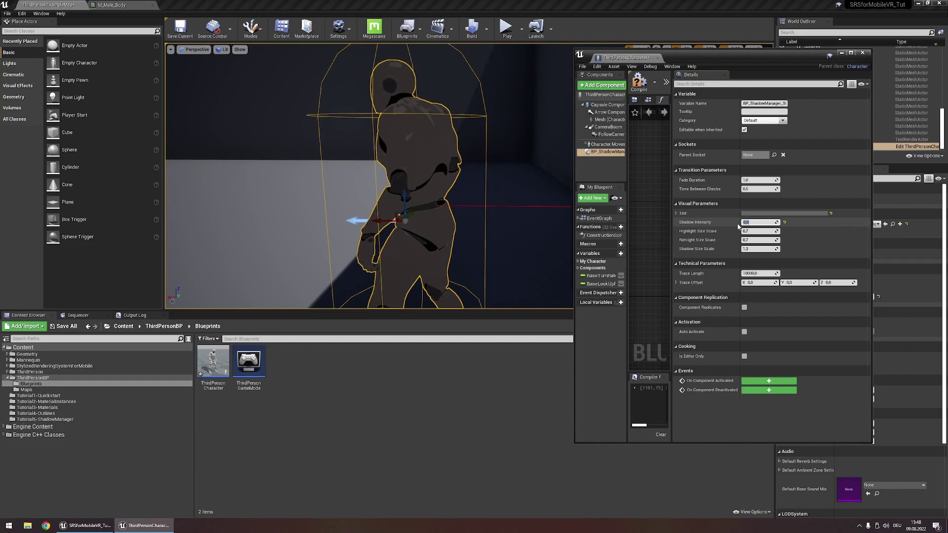
{"action": "type", "text": "0,33"}
{"action": "key", "text": "Return"}
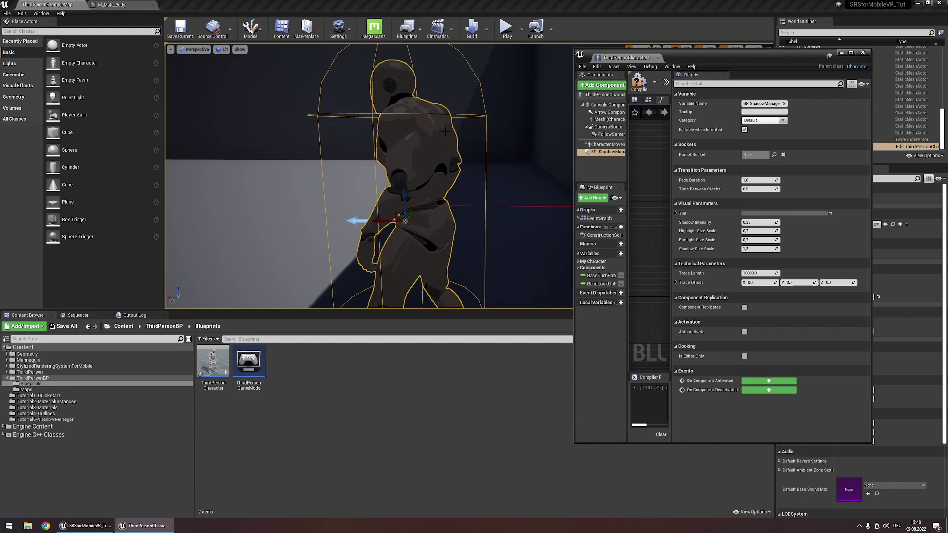
Try a Trace Length of 500 on the shadow manager, check the character against the surrounding walls, and restore the default trace length.
{"action": "scroll", "coordinate": [499, 223], "scroll_direction": "down", "scroll_amount": 3}
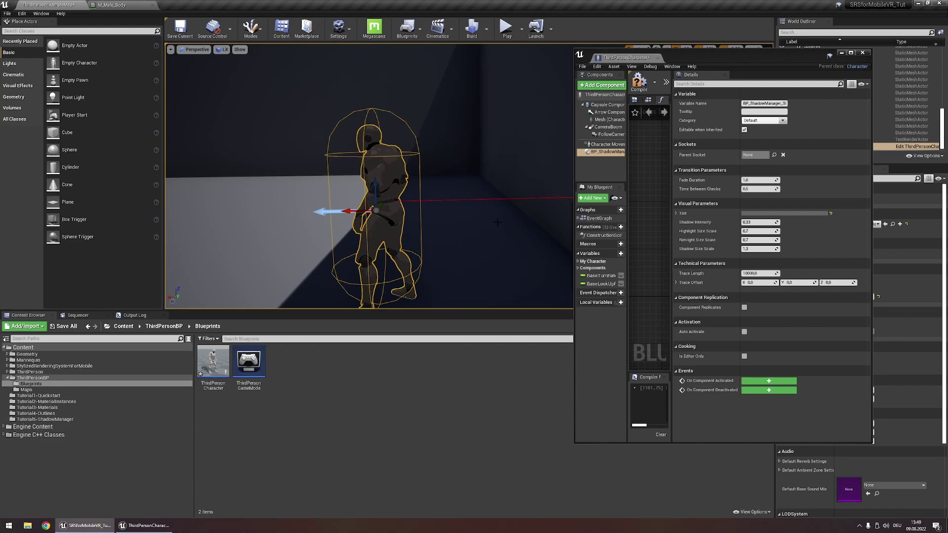
{"action": "right_click_drag", "start_coordinate": [382, 197], "coordinate": [412, 150]}
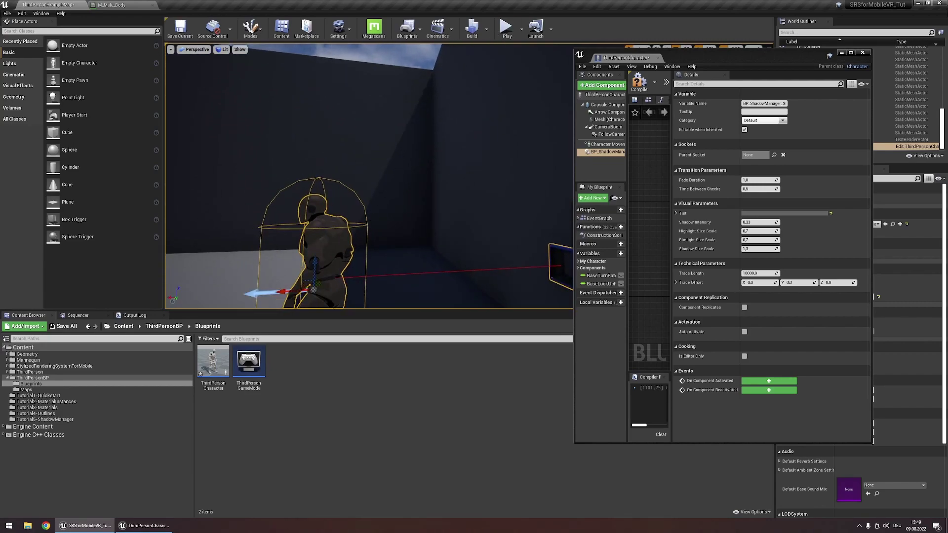
{"action": "right_click_drag", "start_coordinate": [345, 260], "coordinate": [370, 239]}
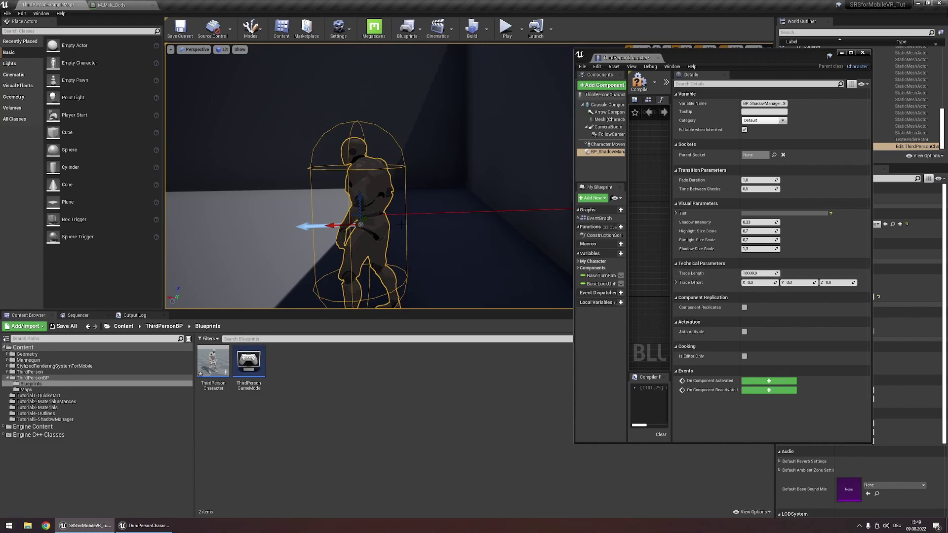
{"action": "right_click_drag", "start_coordinate": [399, 213], "coordinate": [444, 165]}
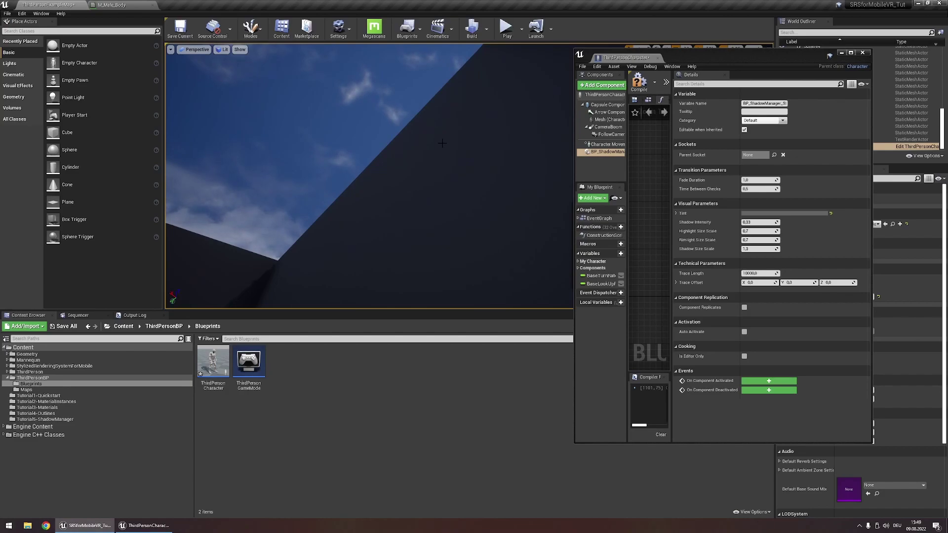
{"action": "right_click_drag", "start_coordinate": [439, 146], "coordinate": [403, 213]}
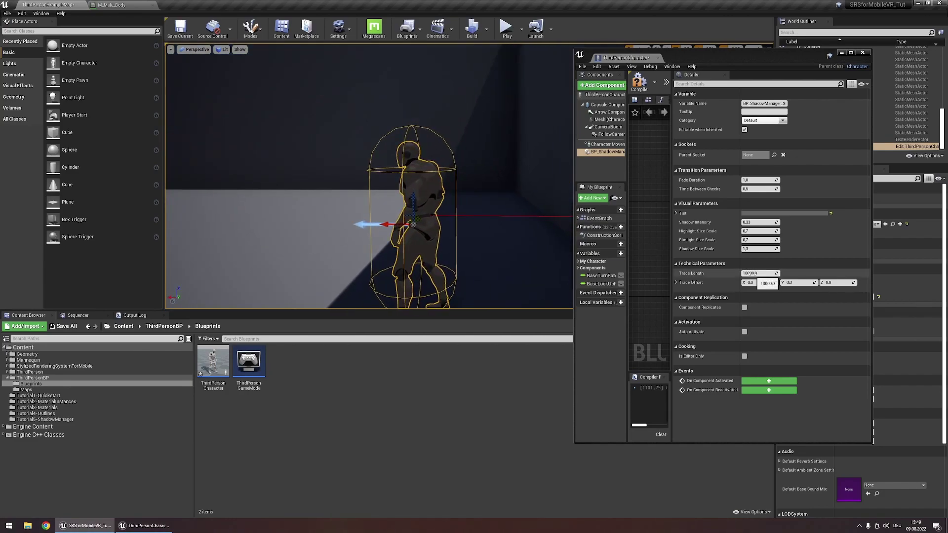
{"action": "left_click", "coordinate": [749, 273]}
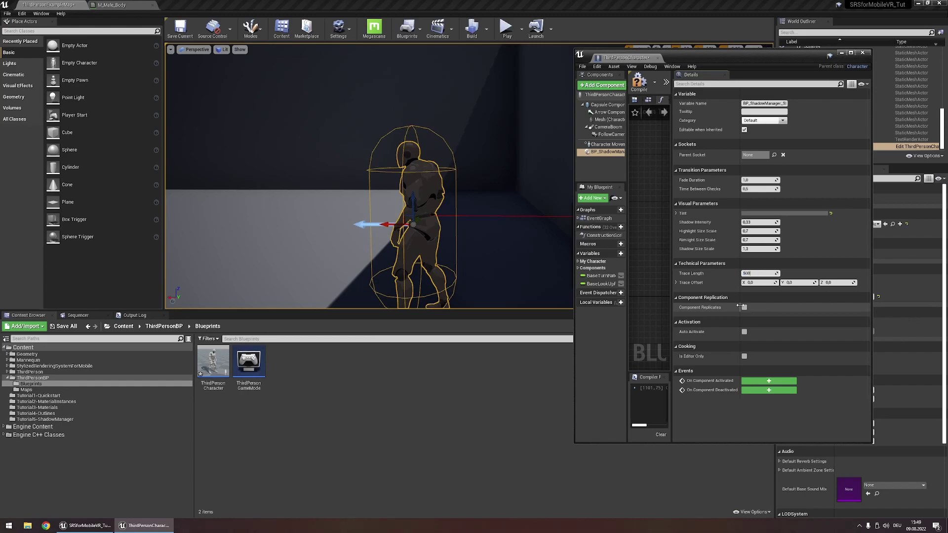
{"action": "key", "text": "Return"}
{"action": "mouse_move", "coordinate": [417, 150]}
{"action": "right_mouse_down"}
{"action": "mouse_move", "coordinate": [442, 140]}
{"action": "mouse_move", "coordinate": [417, 154]}
{"action": "mouse_move", "coordinate": [418, 171]}
{"action": "right_mouse_up"}
{"action": "key", "text": "s"}
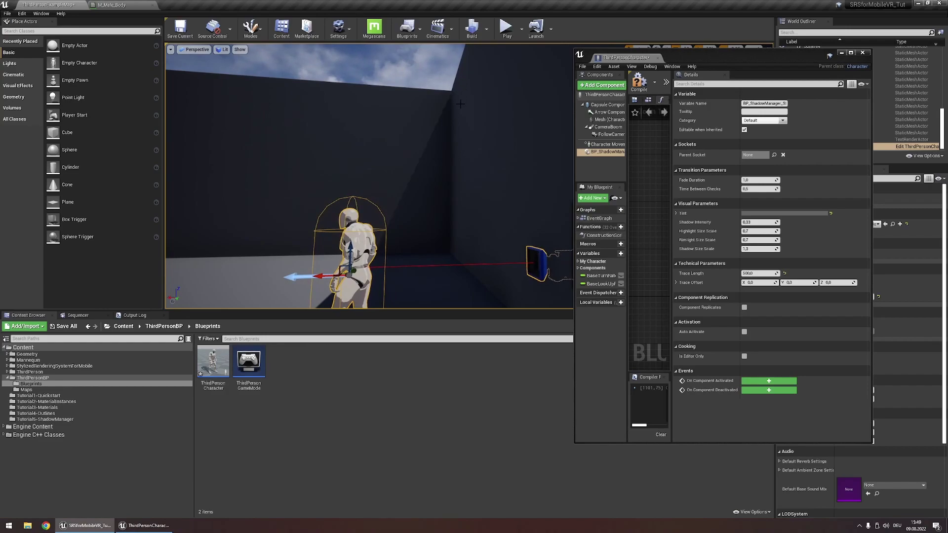
{"action": "right_click_drag", "start_coordinate": [471, 102], "coordinate": [414, 259]}
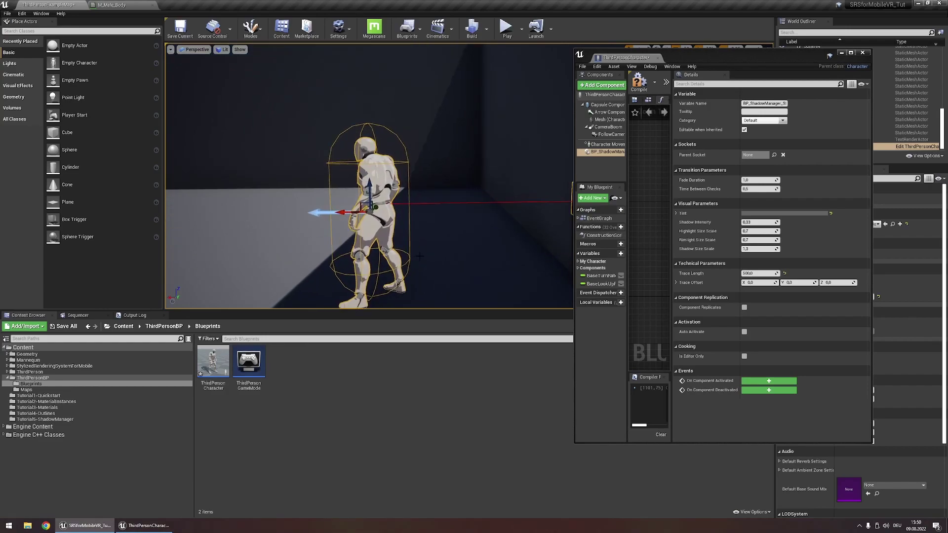
{"action": "left_click", "coordinate": [784, 273]}
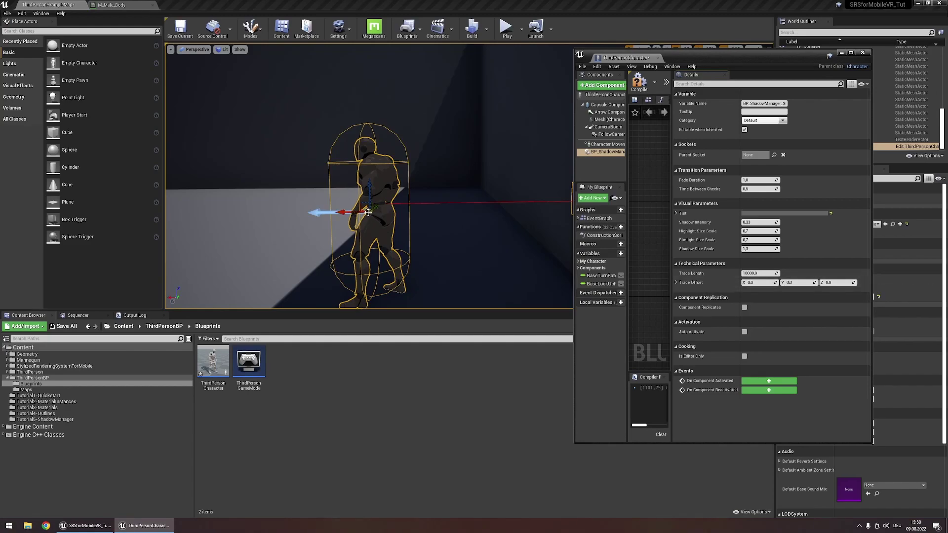
Try a Trace Offset Z of -80 on the shadow manager and slide the character toward the lit floor.
{"action": "left_click", "coordinate": [838, 282]}
{"action": "type", "text": "-80"}
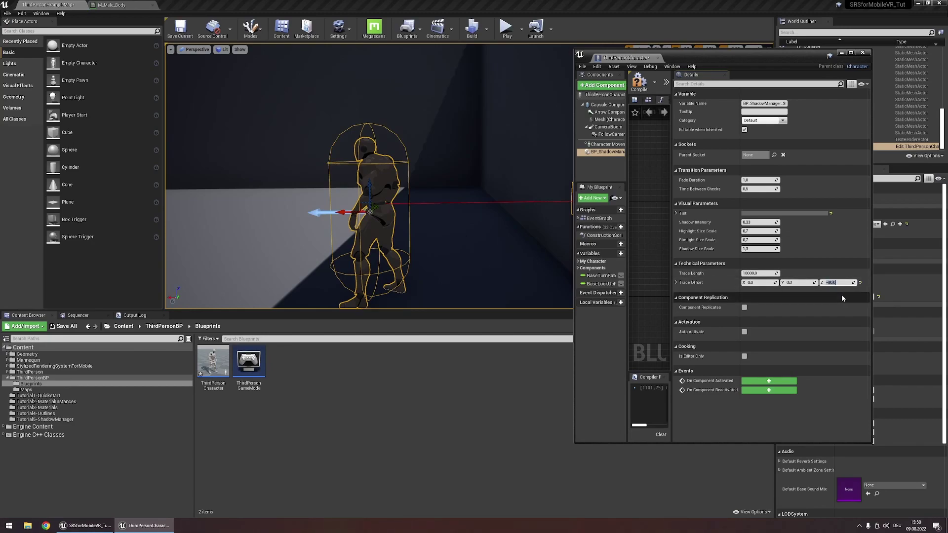
{"action": "key", "text": "Return"}
{"action": "mouse_move", "coordinate": [346, 212]}
{"action": "left_mouse_down"}
{"action": "mouse_move", "coordinate": [298, 213]}
{"action": "mouse_move", "coordinate": [307, 212]}
{"action": "left_mouse_up"}
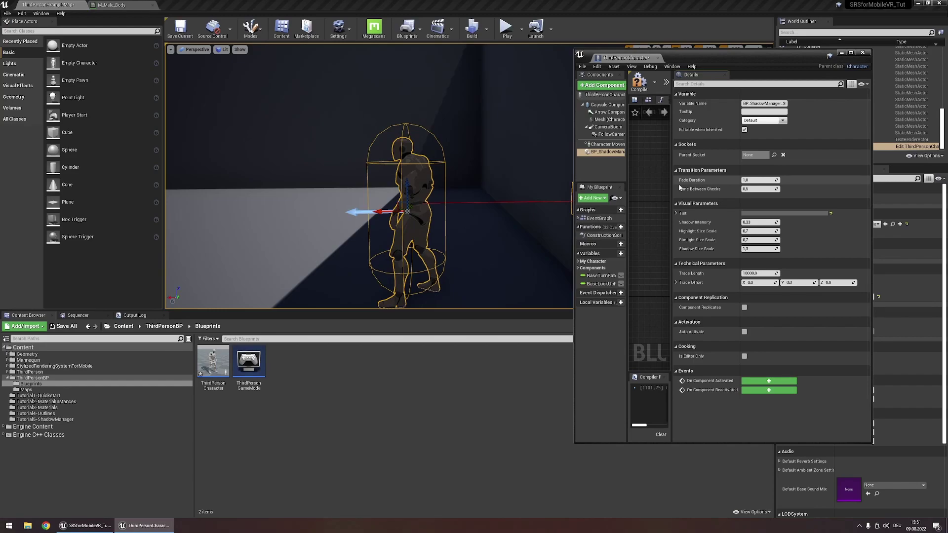
Set the Fade Duration to 5, play-test by walking the character between the lit and shadowed areas, and stop playing.
{"action": "left_click", "coordinate": [755, 180]}
{"action": "type", "text": "5"}
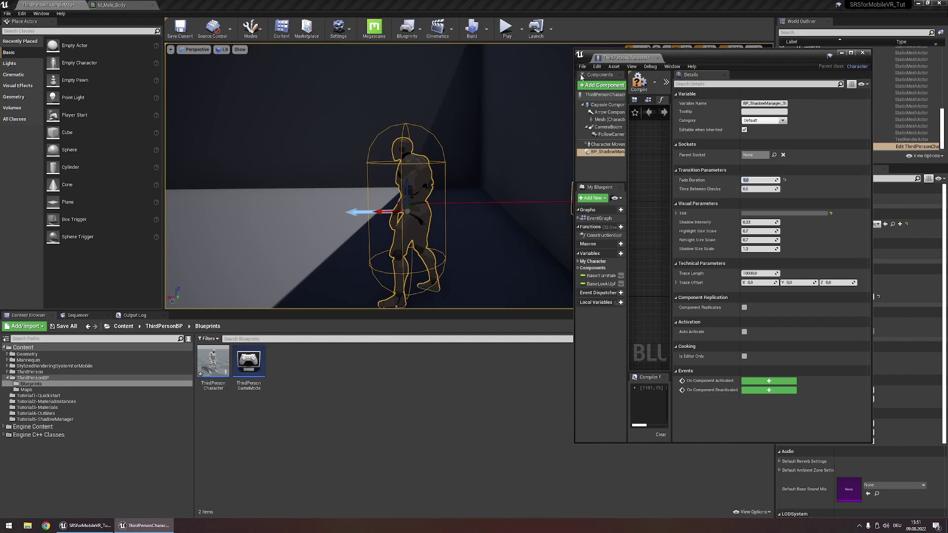
{"action": "left_click", "coordinate": [506, 27]}
{"action": "key", "text": "w"}
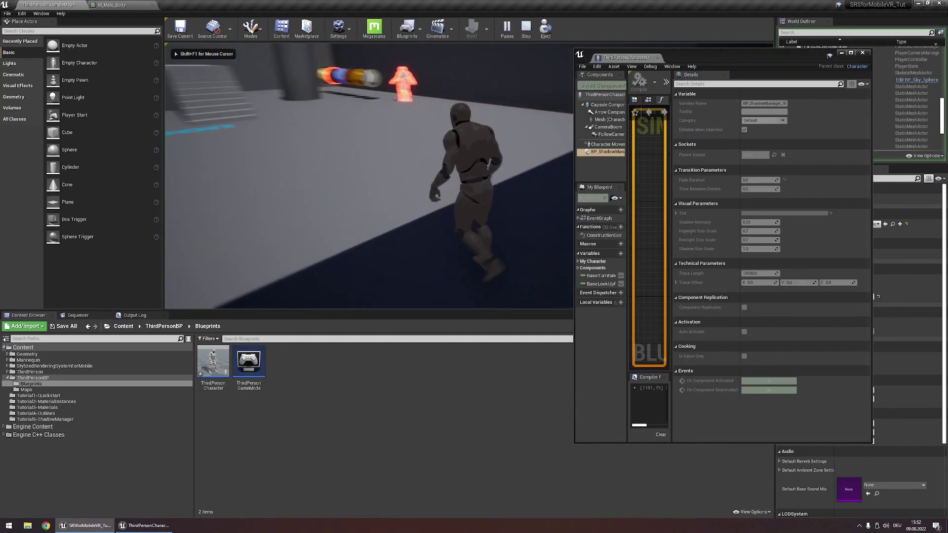
{"action": "key", "text": "a"}
{"action": "key", "text": "d"}
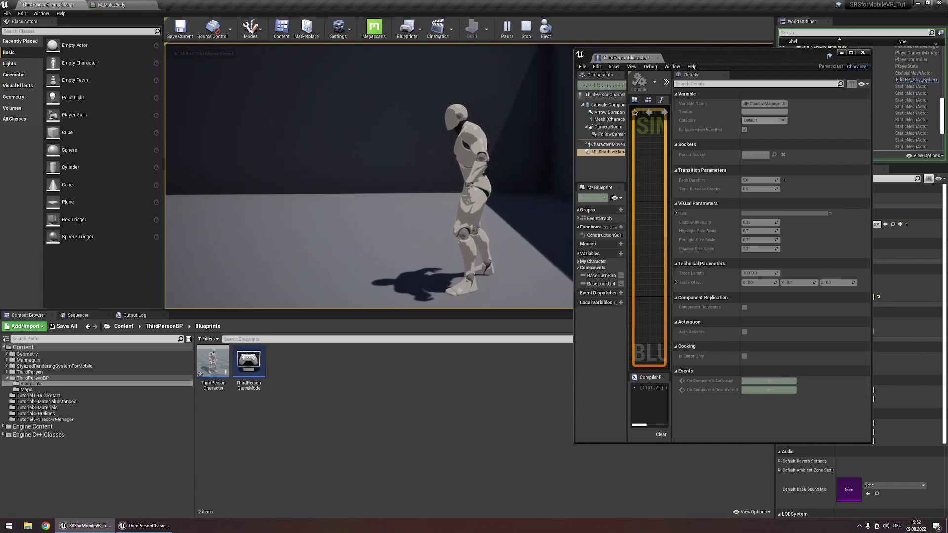
{"action": "key", "text": "d"}
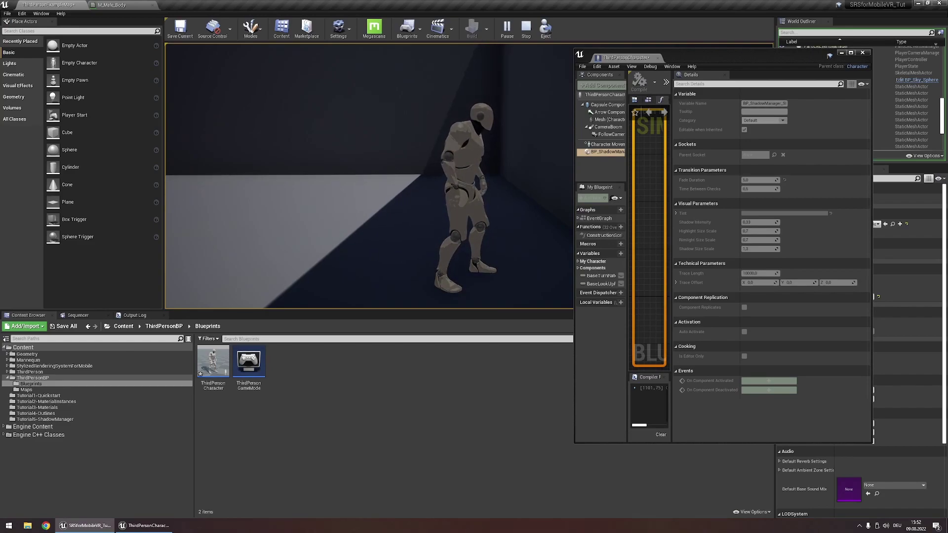
{"action": "key", "text": "Escape"}
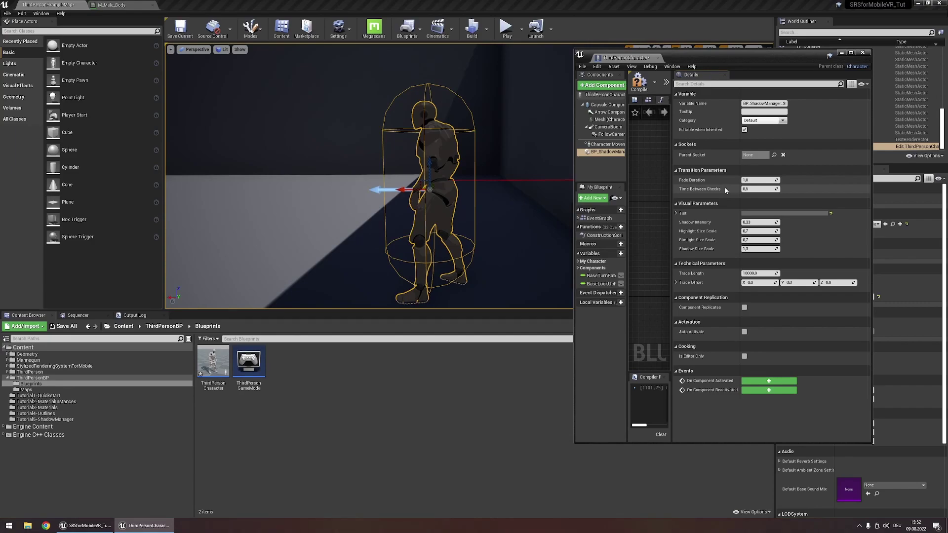
Set the Fade Duration to 0.5, play-test the quicker shadow transition briefly, and stop playing.
{"action": "left_click", "coordinate": [754, 180]}
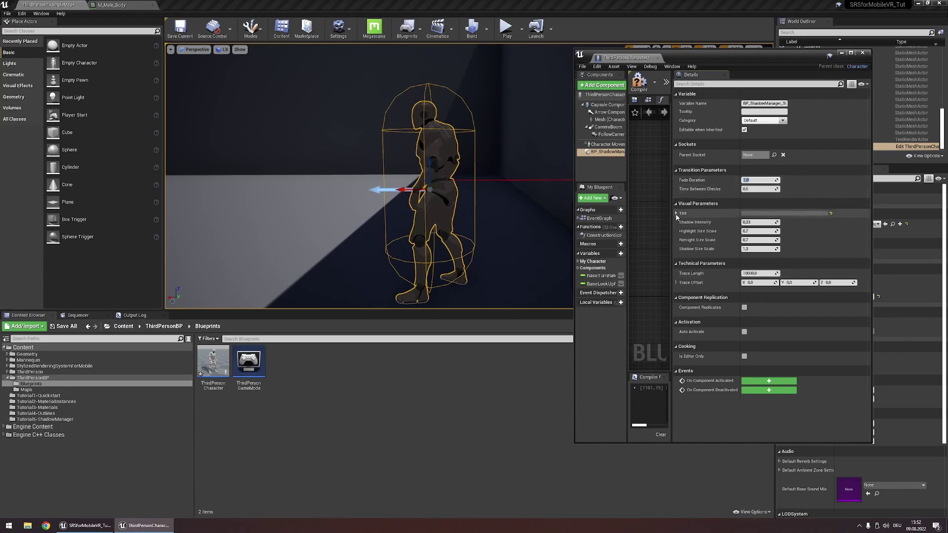
{"action": "type", "text": "0,5"}
{"action": "left_click", "coordinate": [506, 29]}
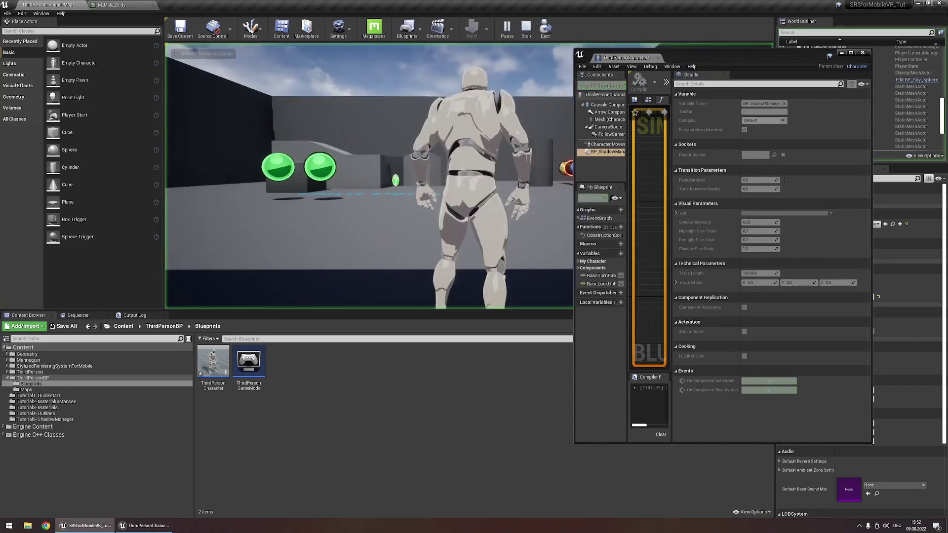
{"action": "key", "text": "w"}
{"action": "key", "text": "Escape"}
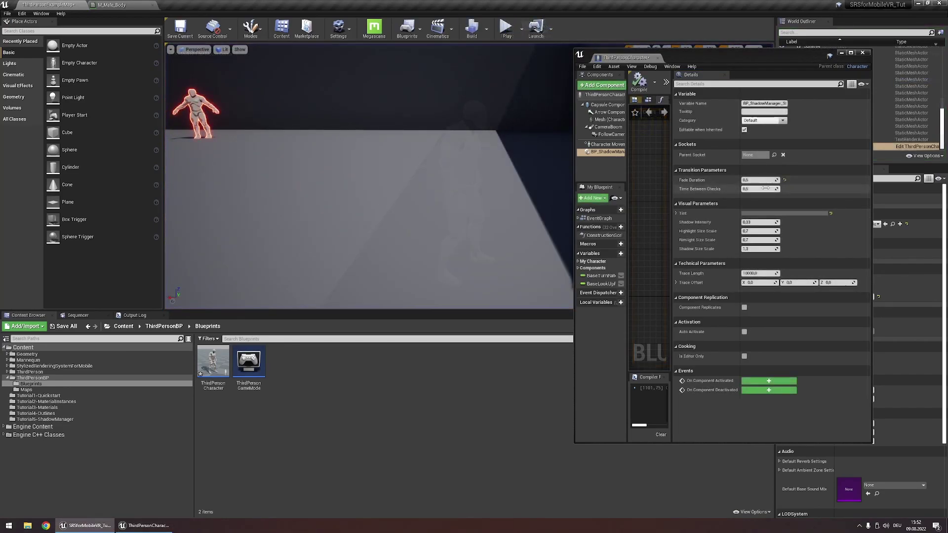
Set both Time Between Checks and Fade Duration to 0.25, and start a play-test.
{"action": "left_click", "coordinate": [753, 188]}
{"action": "type", "text": "0,25"}
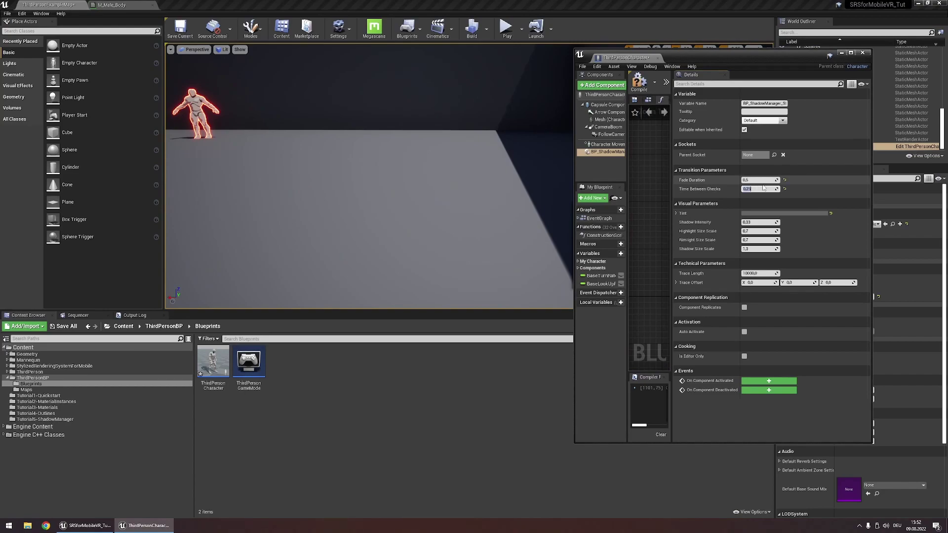
{"action": "left_click", "coordinate": [760, 180]}
{"action": "type", "text": "0,25"}
{"action": "left_click", "coordinate": [507, 27]}
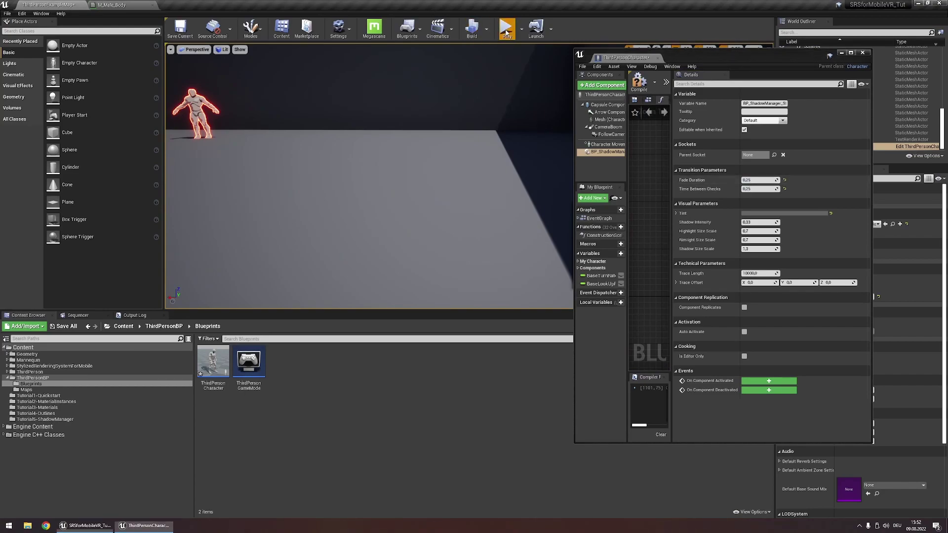